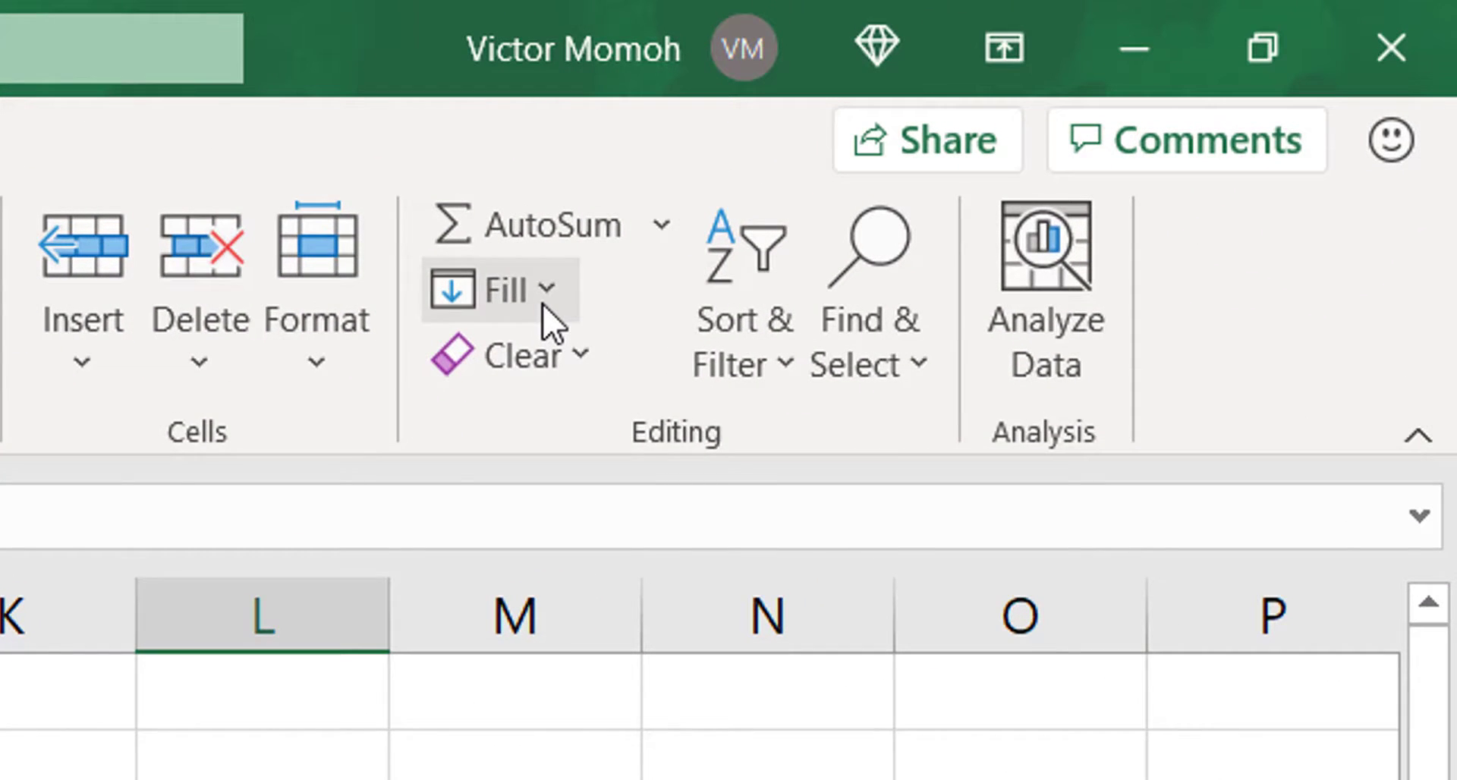
Step: Check the Across Worksheets fill option with only Jan selected and with the Jan and Feb sheets grouped
click(543, 307)
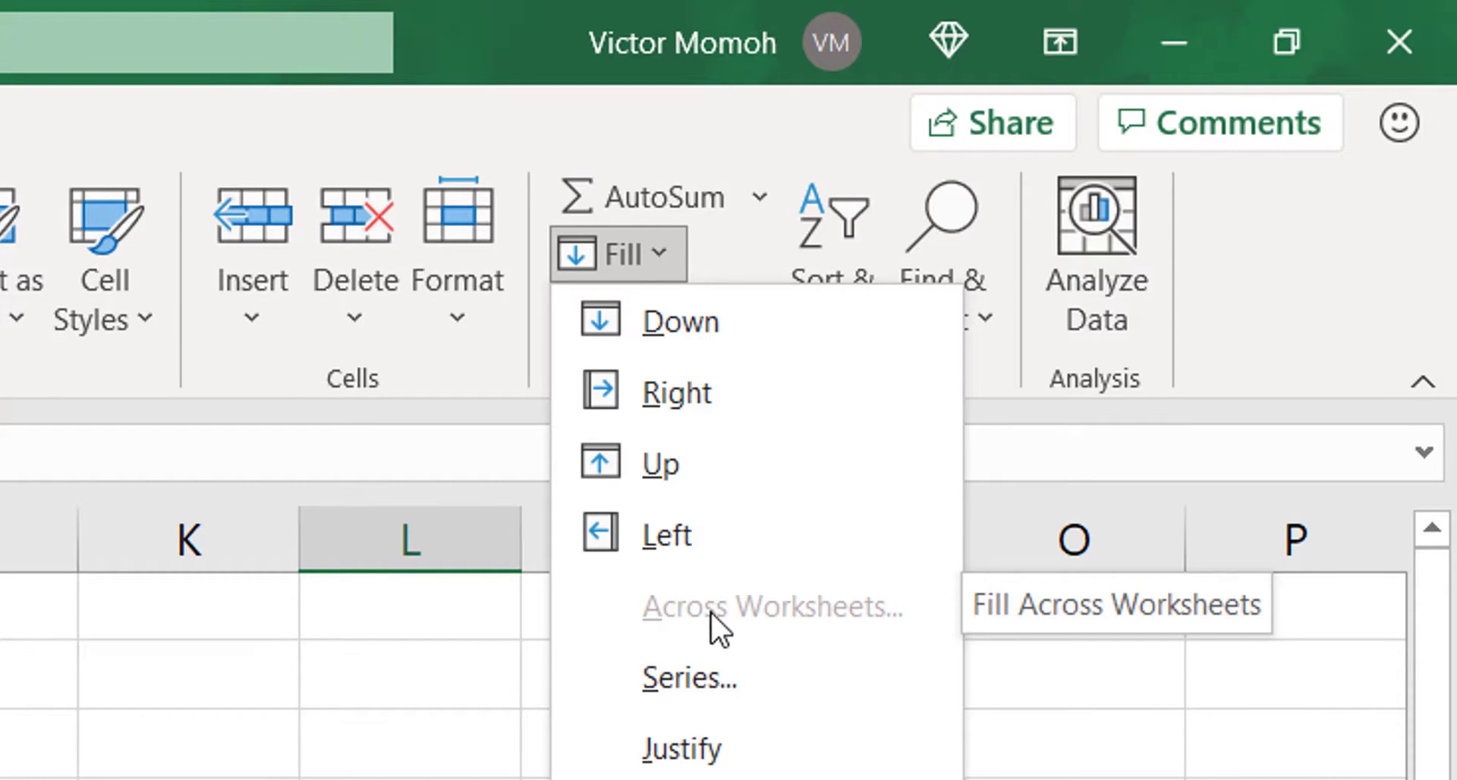
key(Escape)
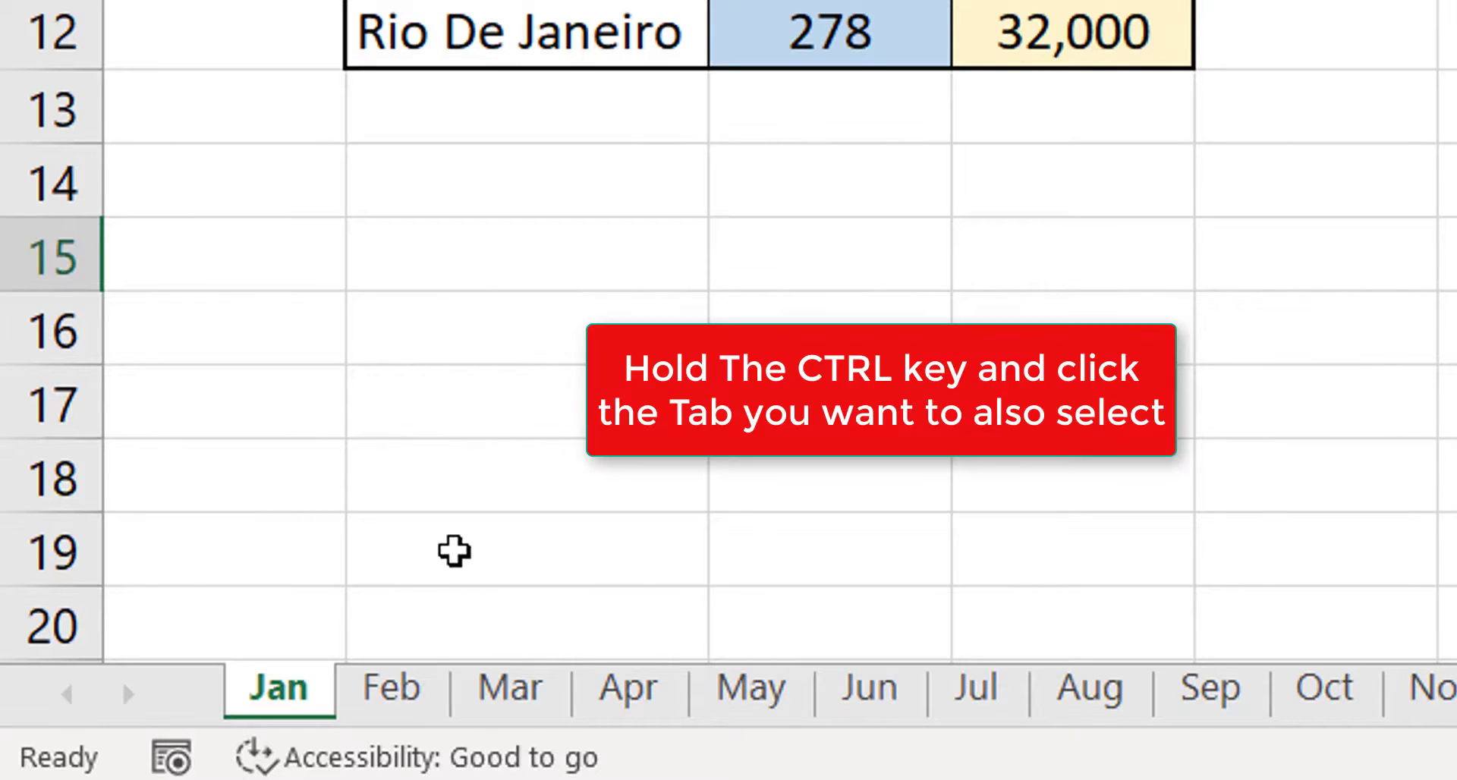
ctrl+click(407, 707)
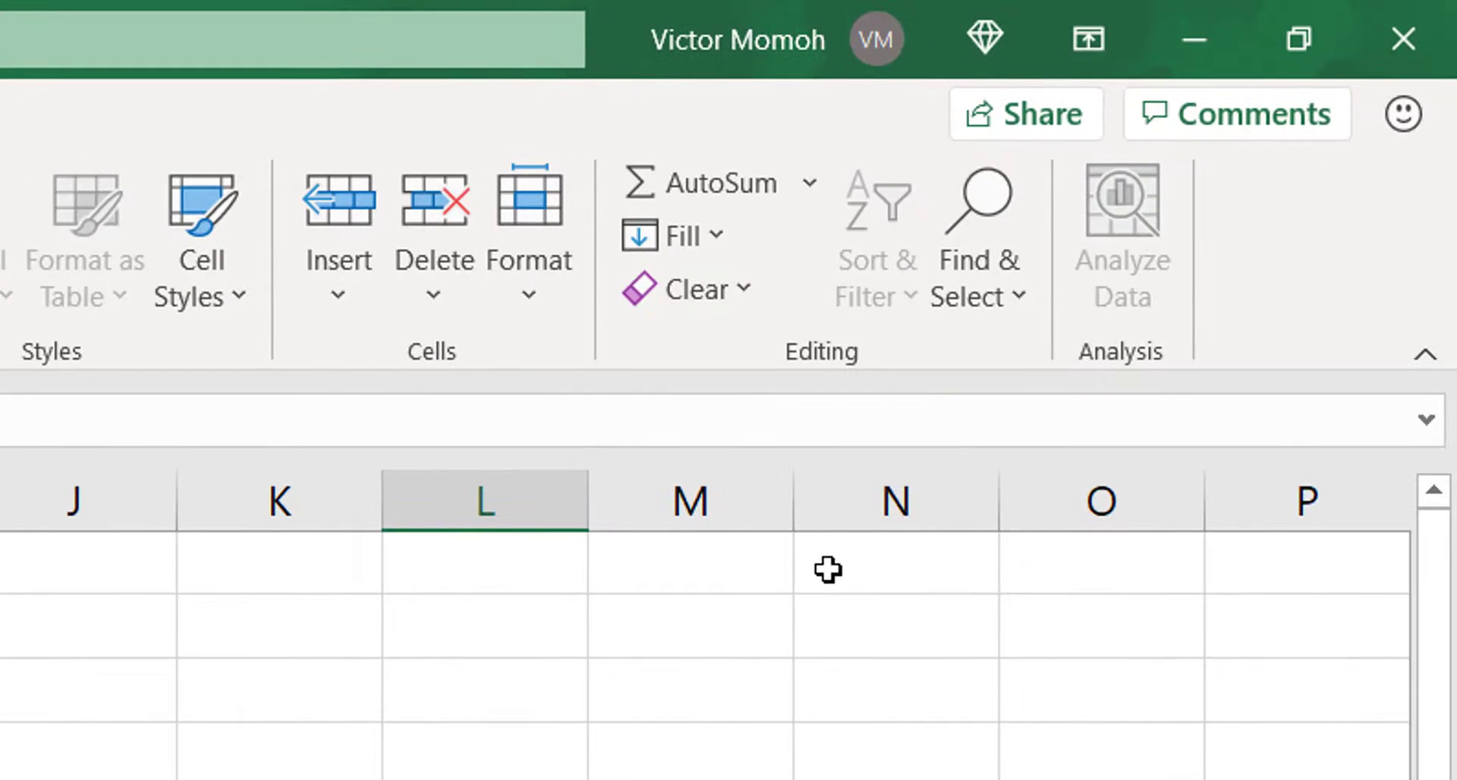
click(709, 229)
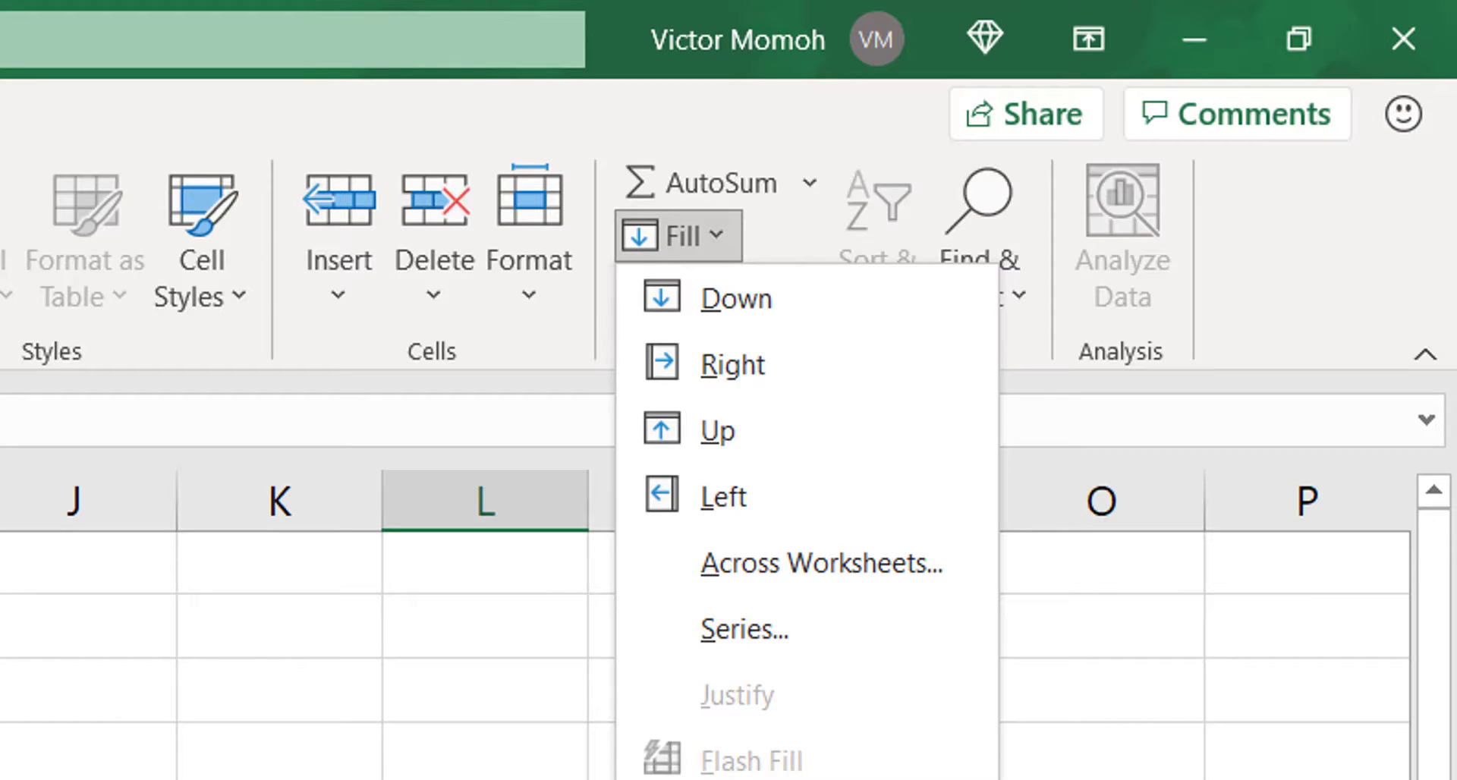
scroll(706, 622, right, 1)
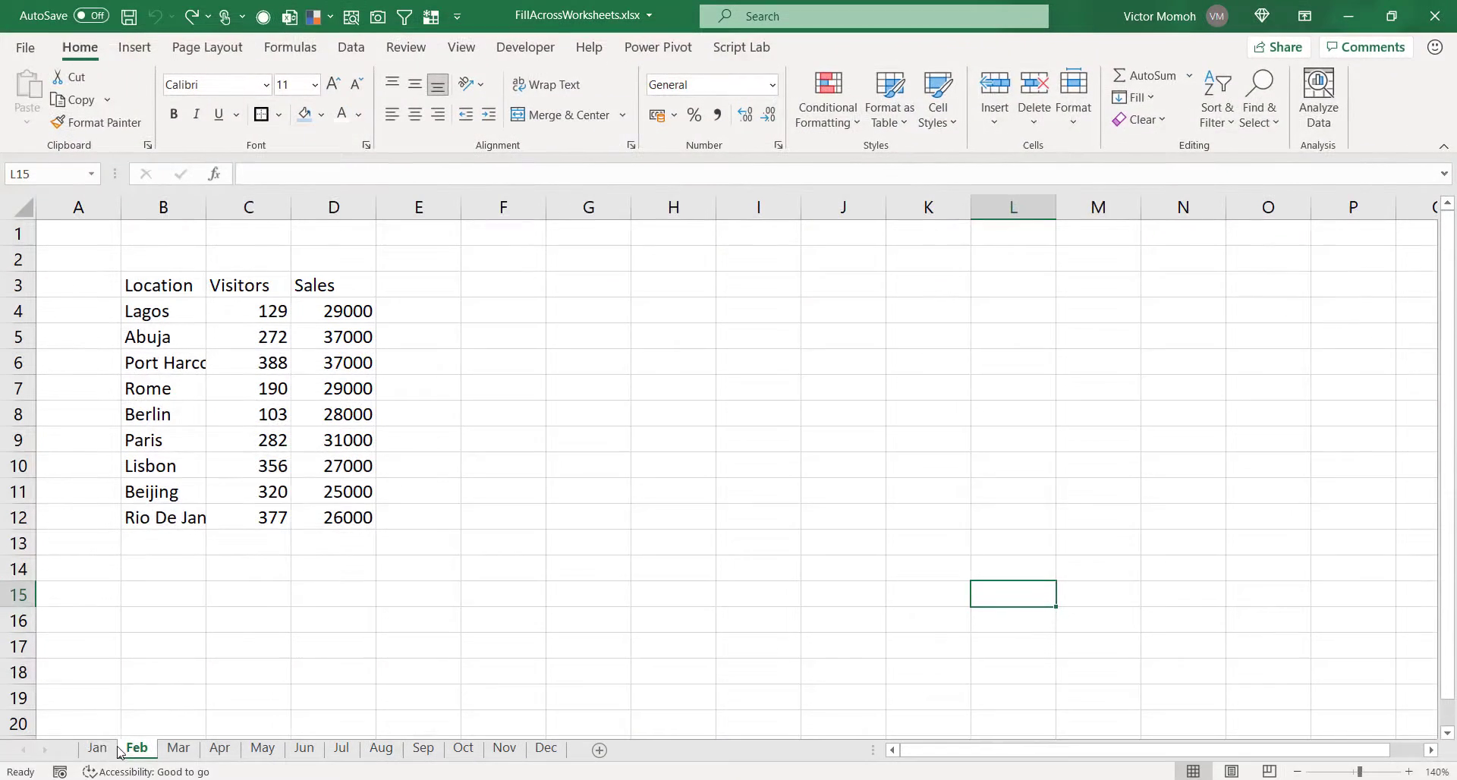
Step: Compare the formatted table on the Jan sheet with the tables on the Feb to Dec sheets
click(96, 748)
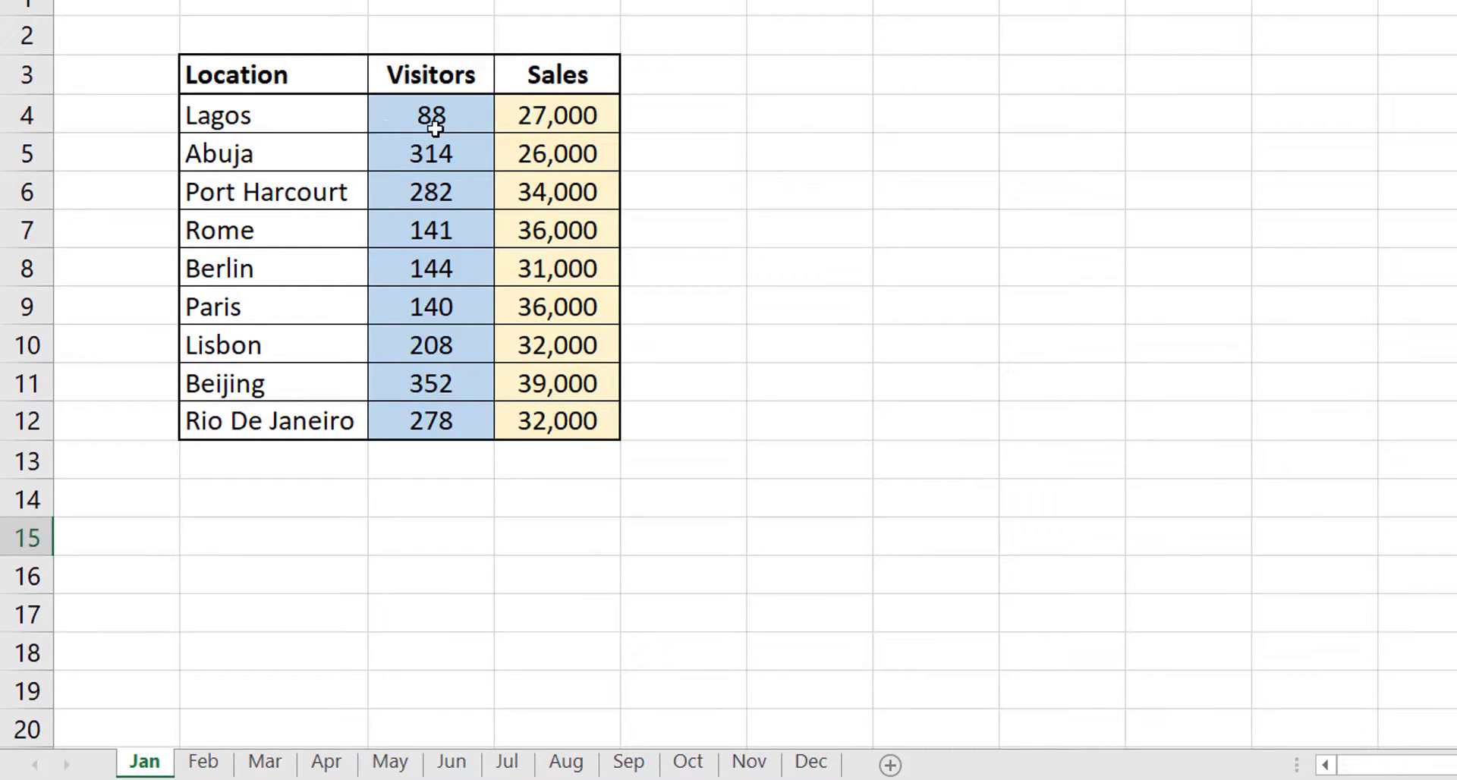
click(211, 761)
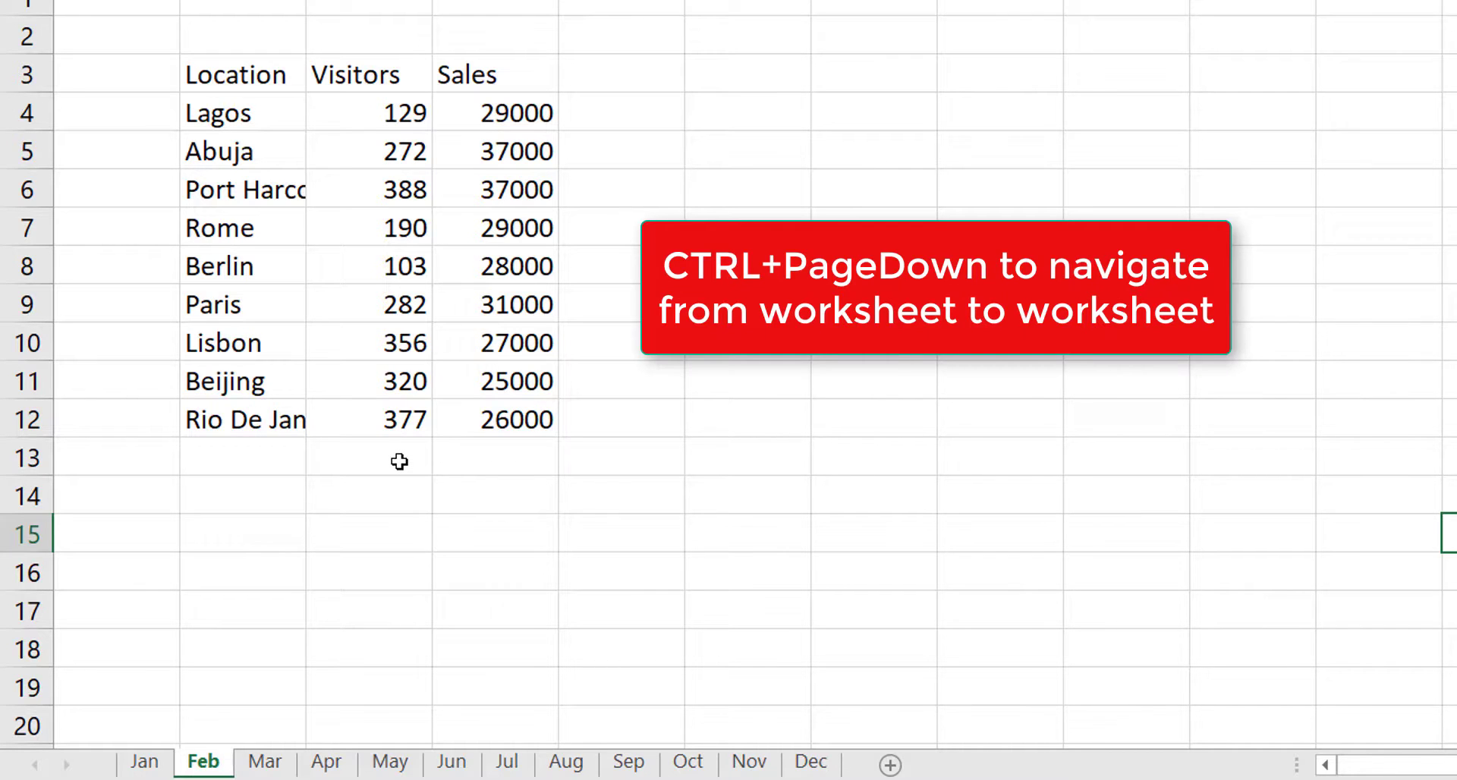
key(ctrl+Page_Down)
key(ctrl+Page_Down)
key(ctrl+Page_Down)
key(ctrl+Page_Down)
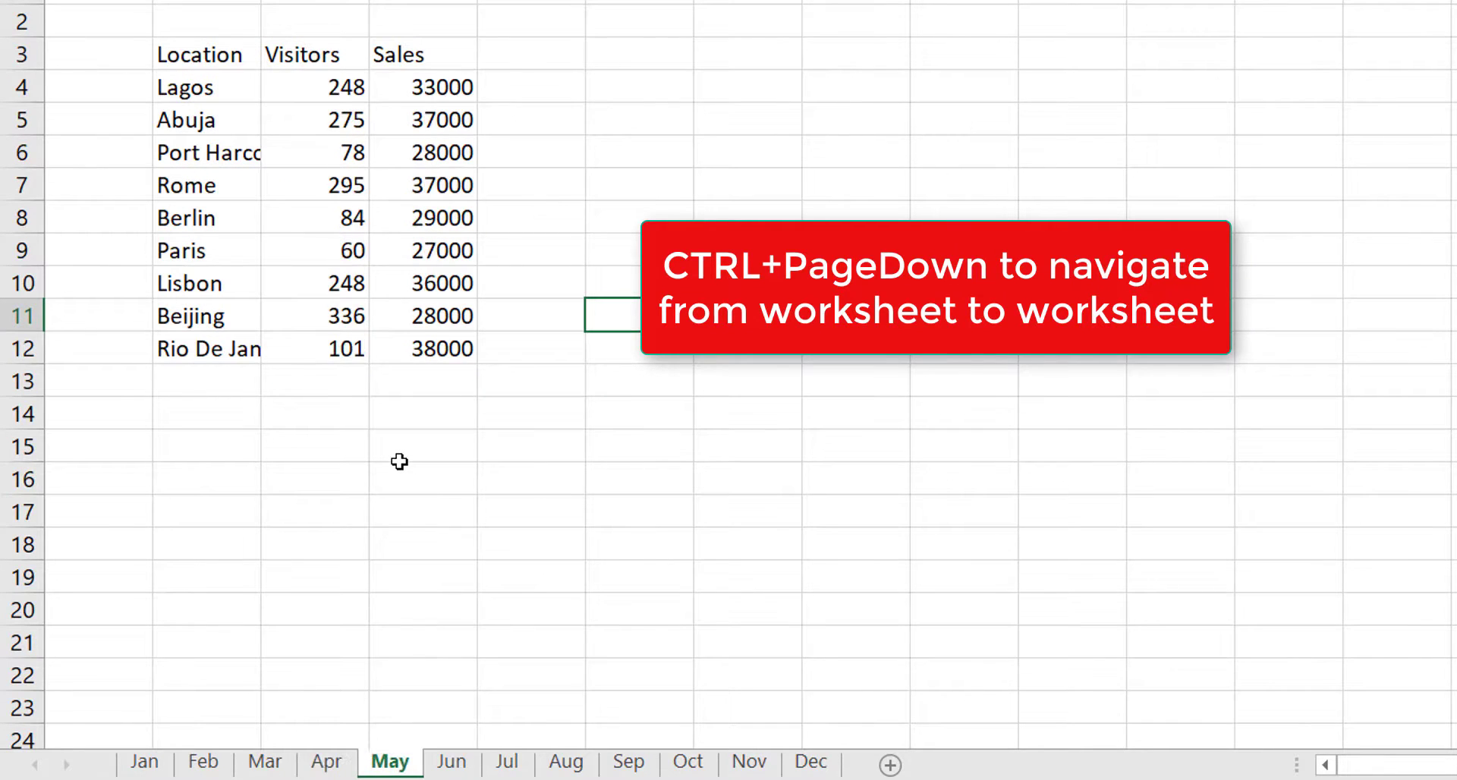
key(ctrl+Page_Down)
key(ctrl+Page_Down)
key(ctrl+Page_Down)
key(ctrl+Page_Down)
key(ctrl+Page_Down)
key(ctrl+Page_Down)
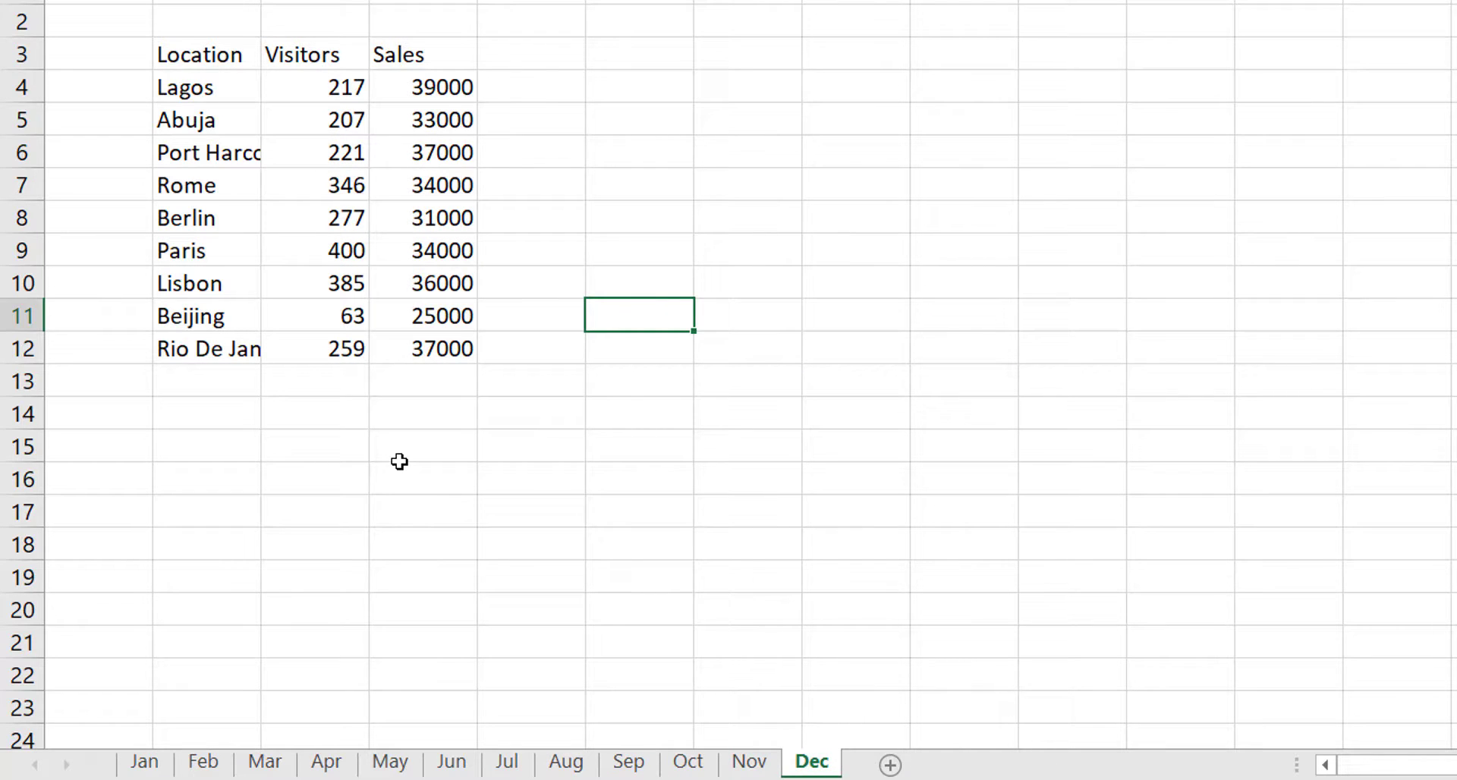
Step: Group all sheets from Jan to Dec and select the Jan table in B3:D12, including its headers
click(146, 763)
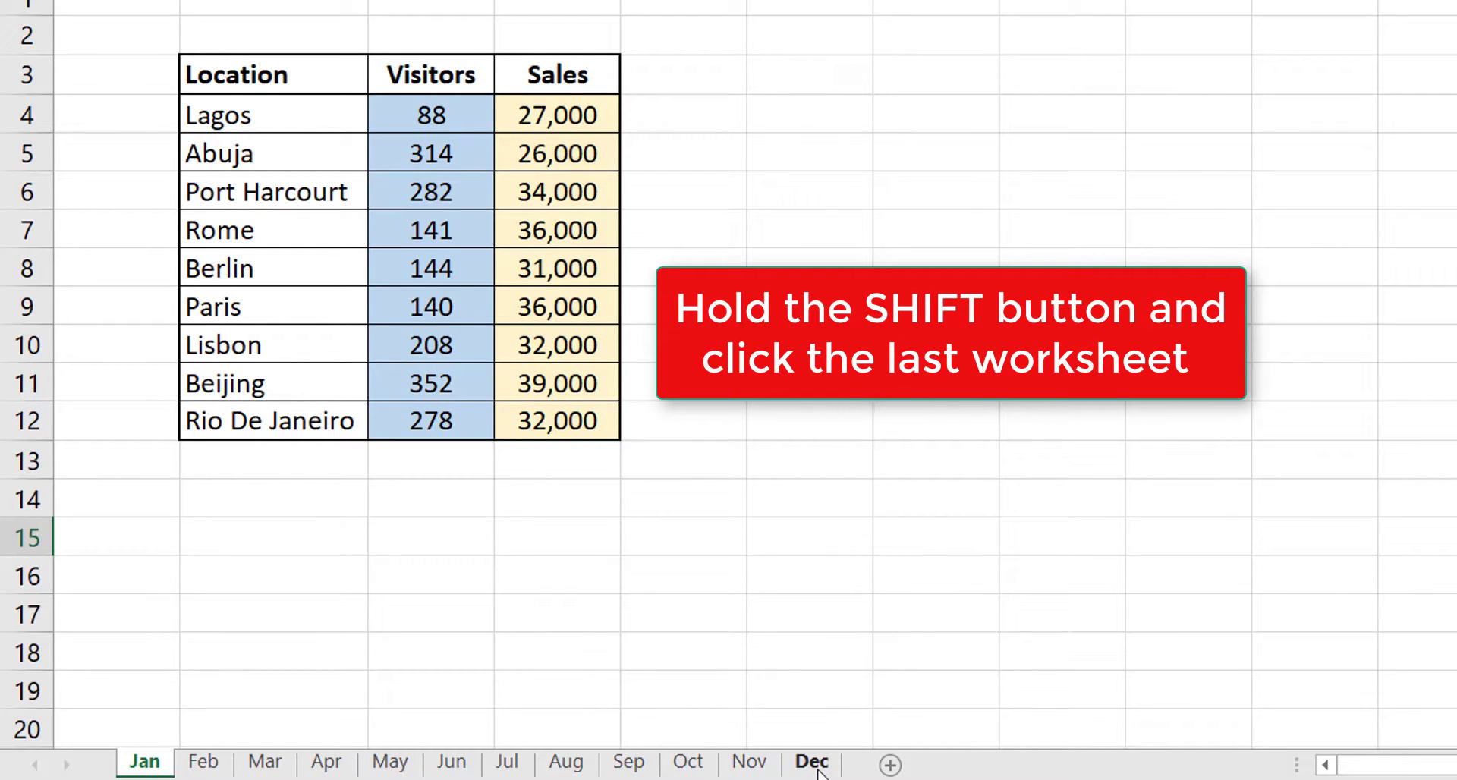
shift+click(818, 768)
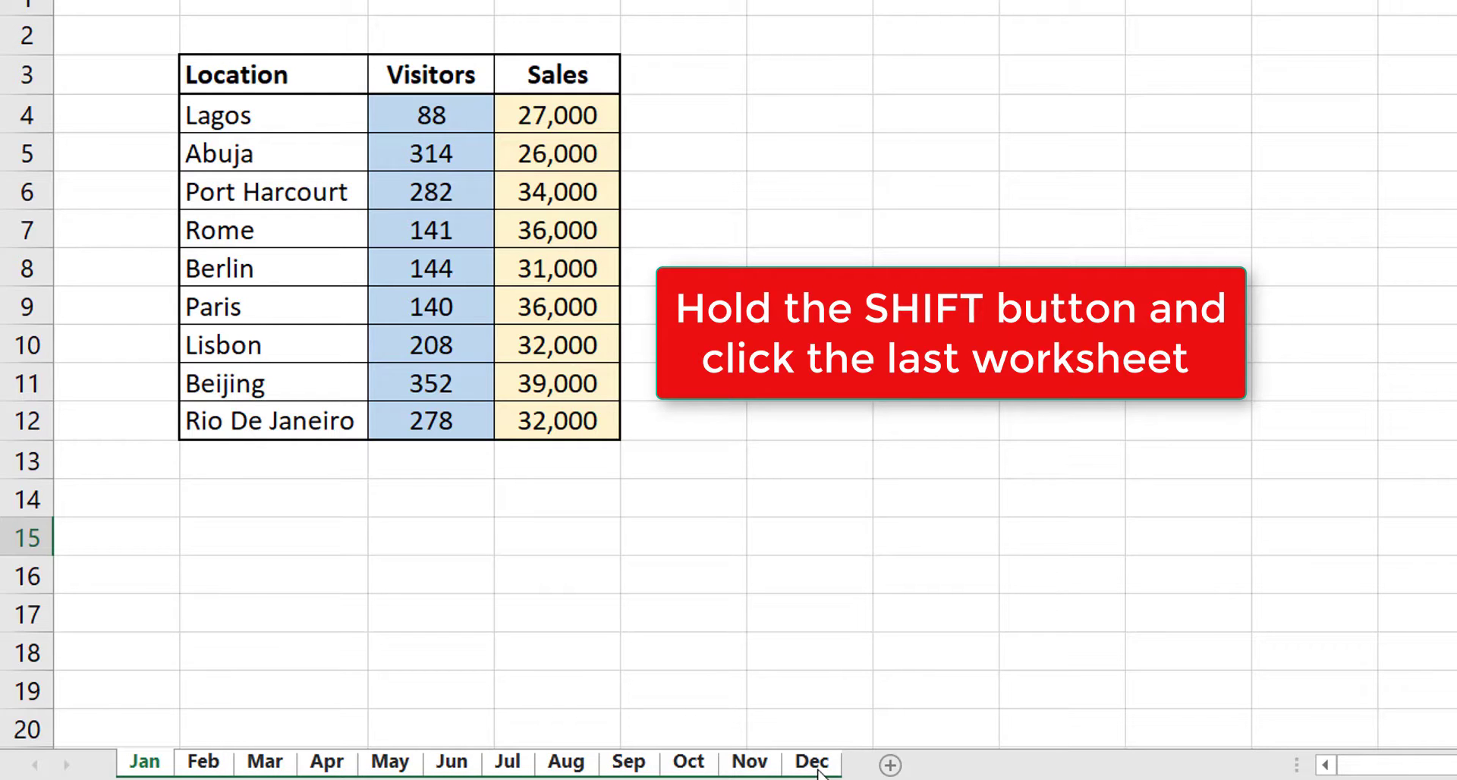
drag(296, 75, 559, 420)
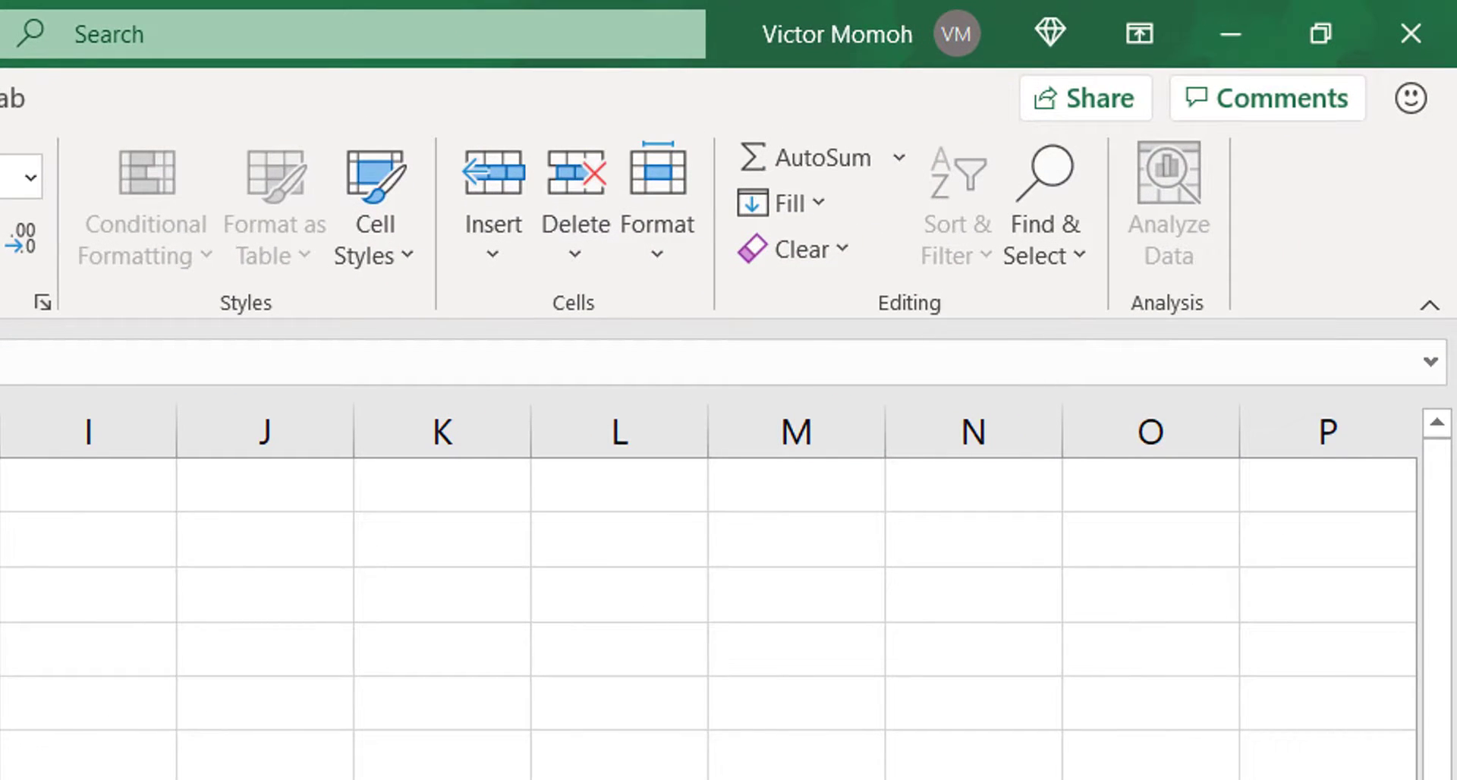
Step: Fill only the formats of the selected table across the grouped worksheets and ungroup the sheets
click(817, 213)
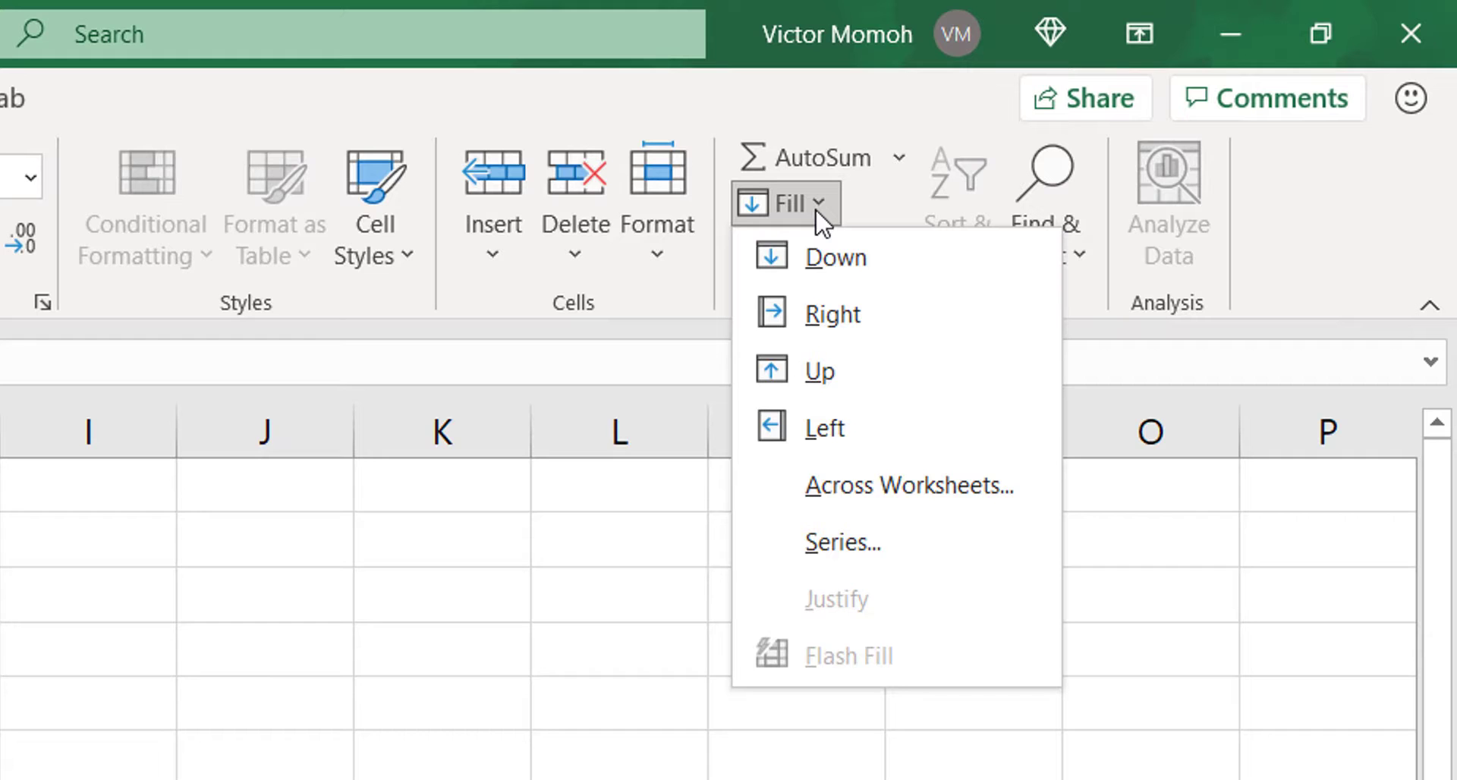
click(935, 474)
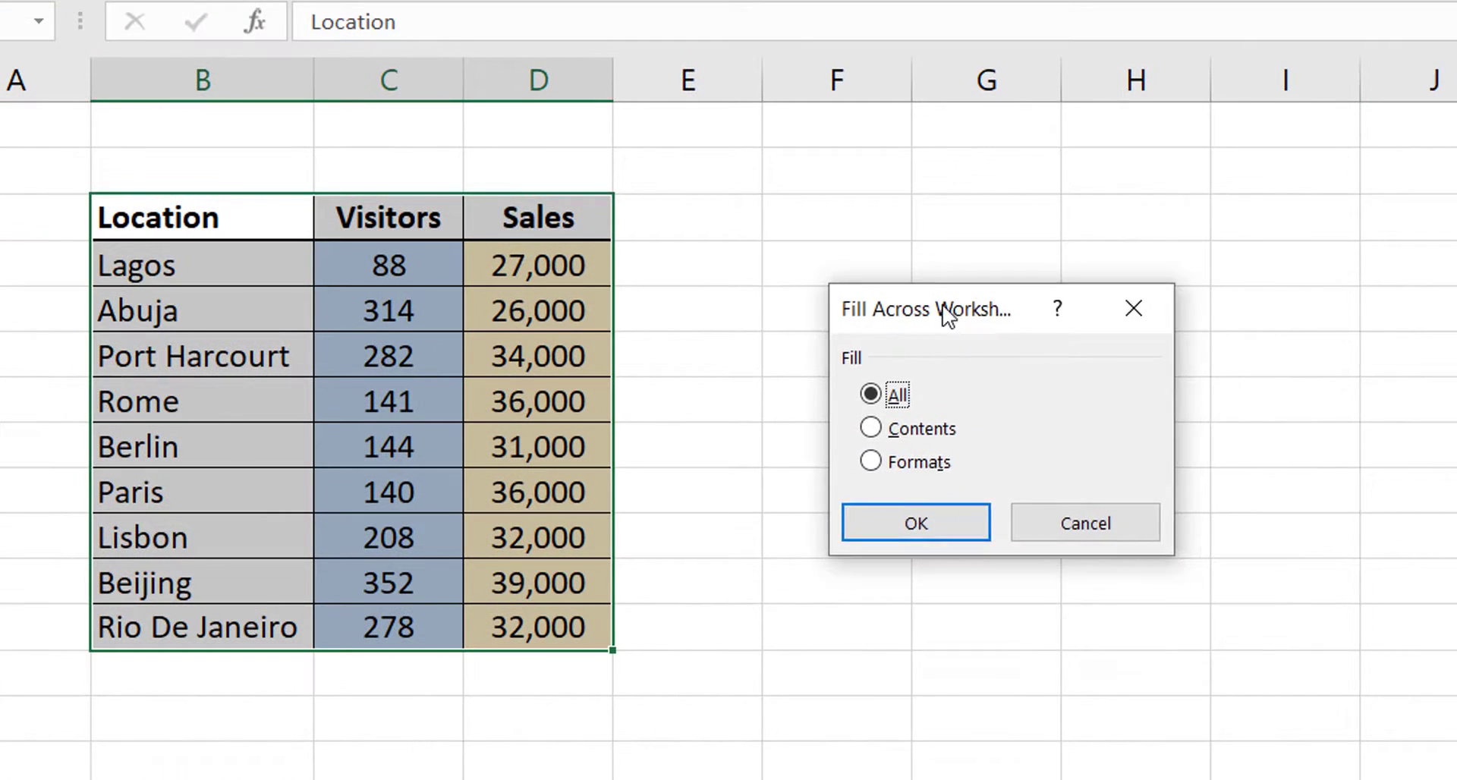
drag(943, 311, 893, 277)
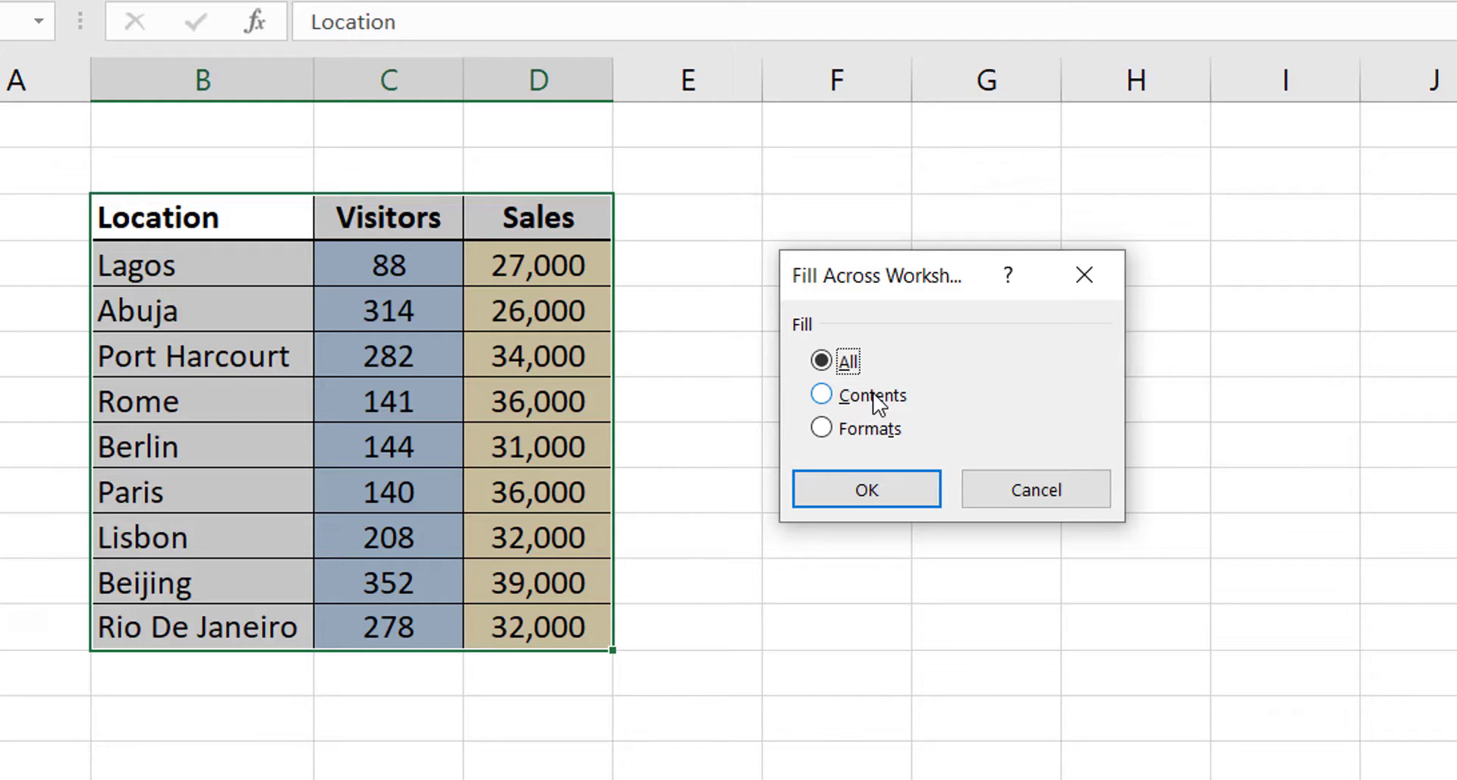
click(827, 430)
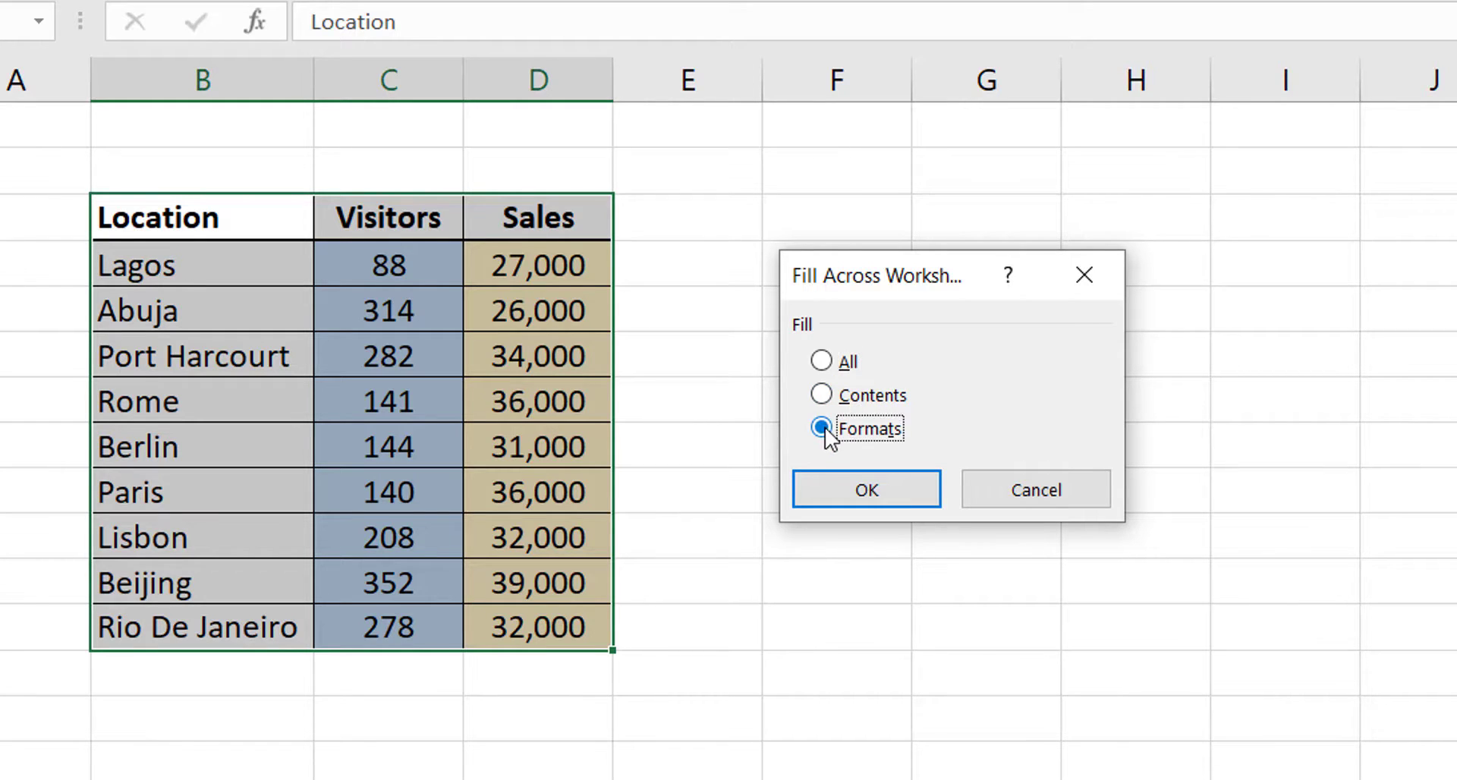
click(902, 499)
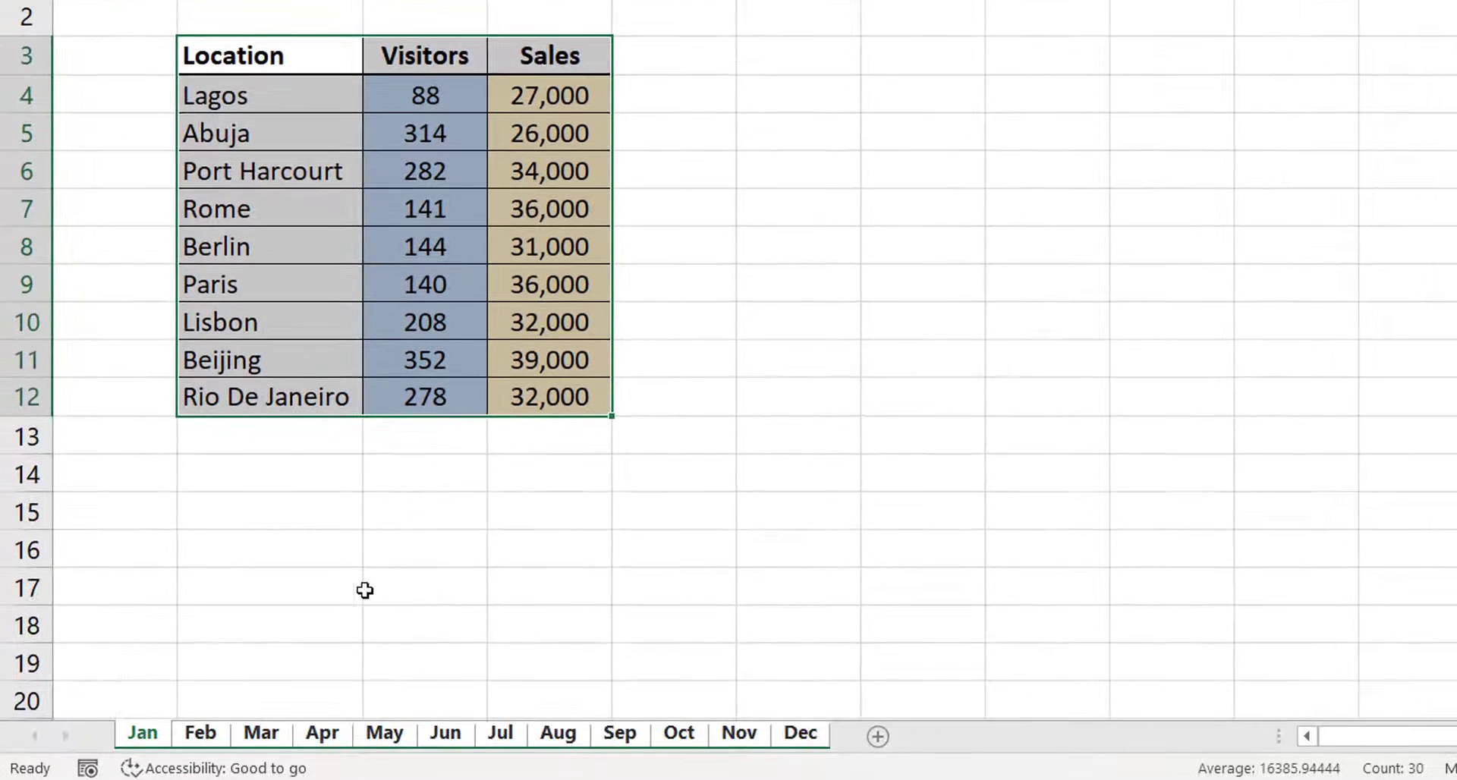
right_click(203, 734)
click(317, 713)
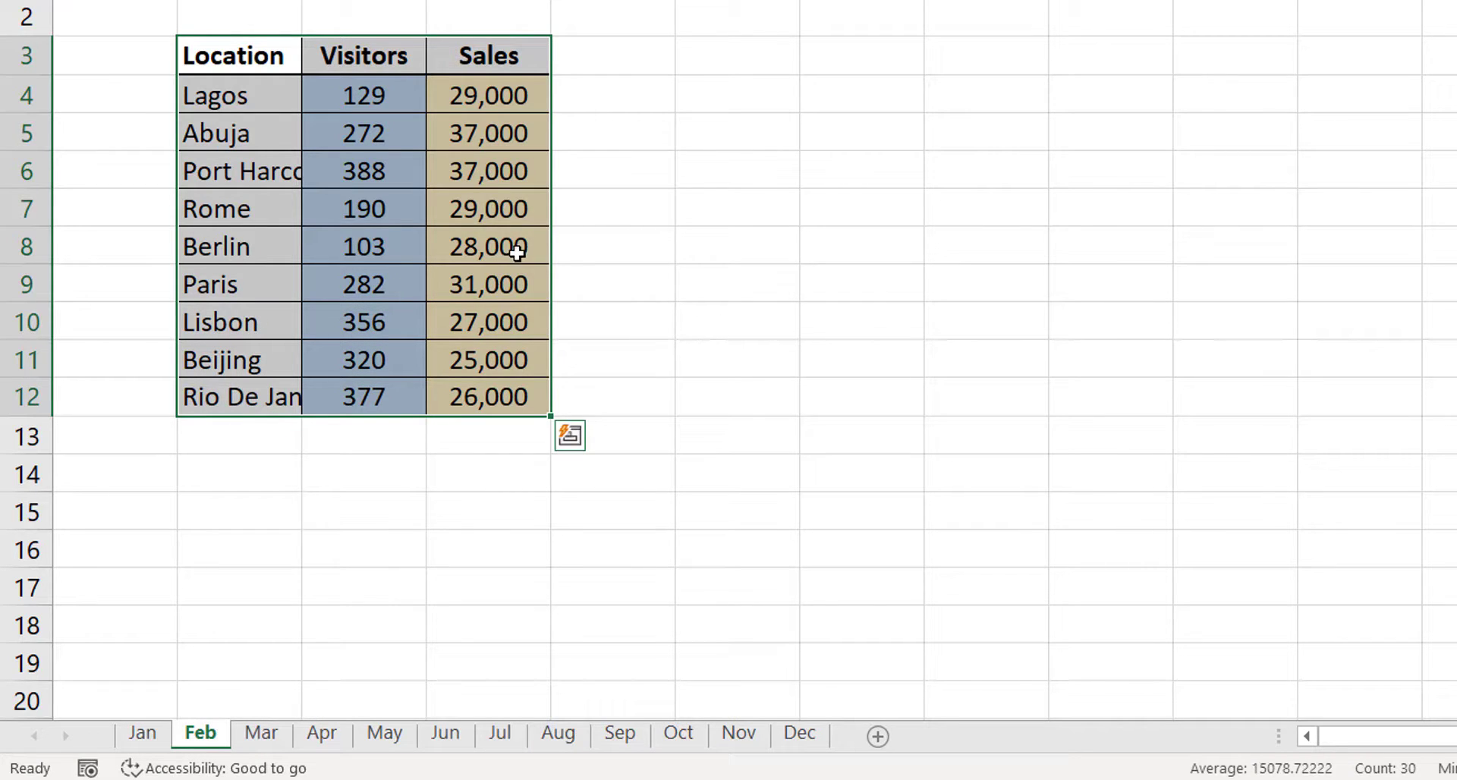
Step: Examine the table formatting on each monthly sheet through Dec and return to the Port Harcourt cell on the Jan sheet
key(ctrl+Page_Down)
key(ctrl+Page_Down)
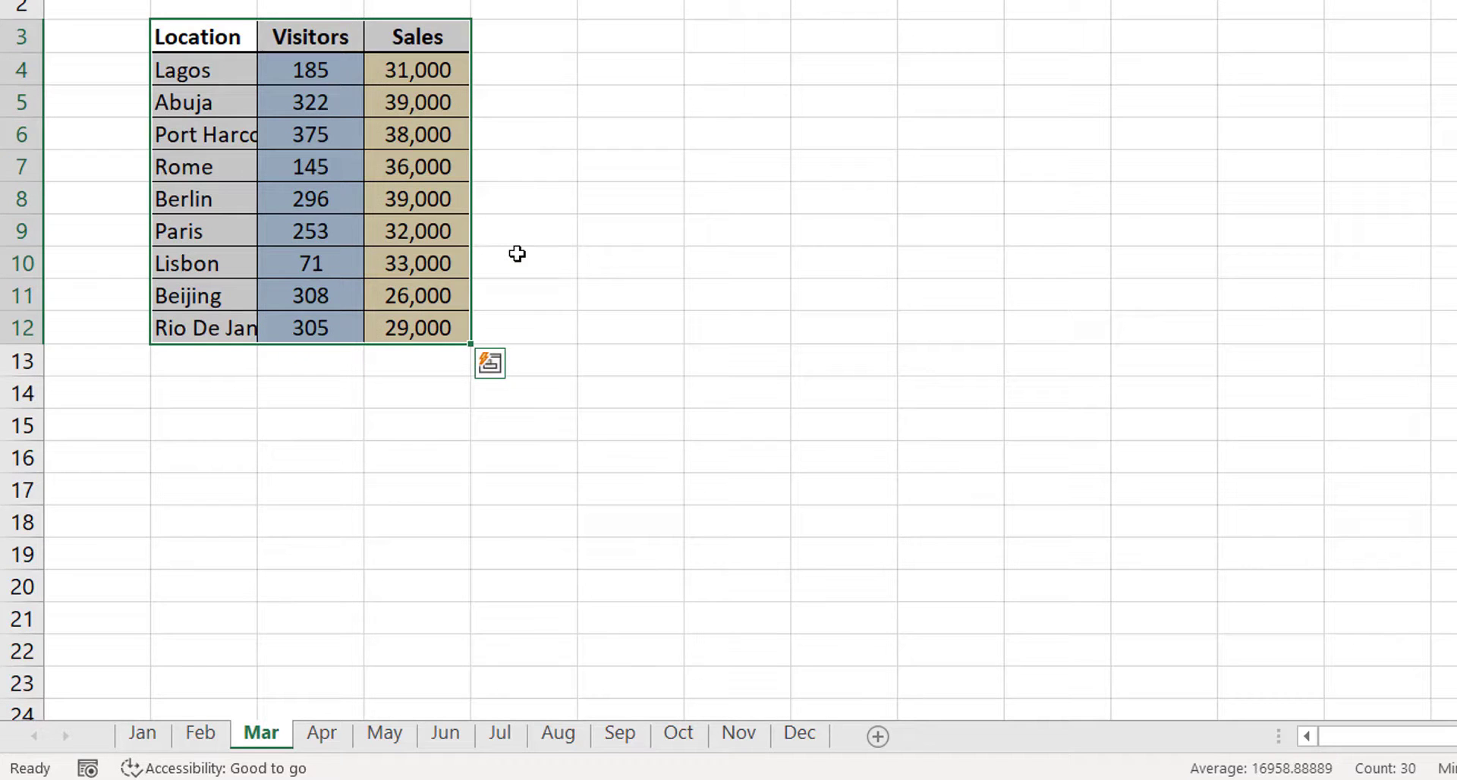
key(ctrl+Page_Down)
key(ctrl+Page_Down)
key(ctrl+Page_Down)
key(ctrl+Page_Down)
key(ctrl+Page_Down)
key(ctrl+Page_Down)
key(ctrl+Page_Down)
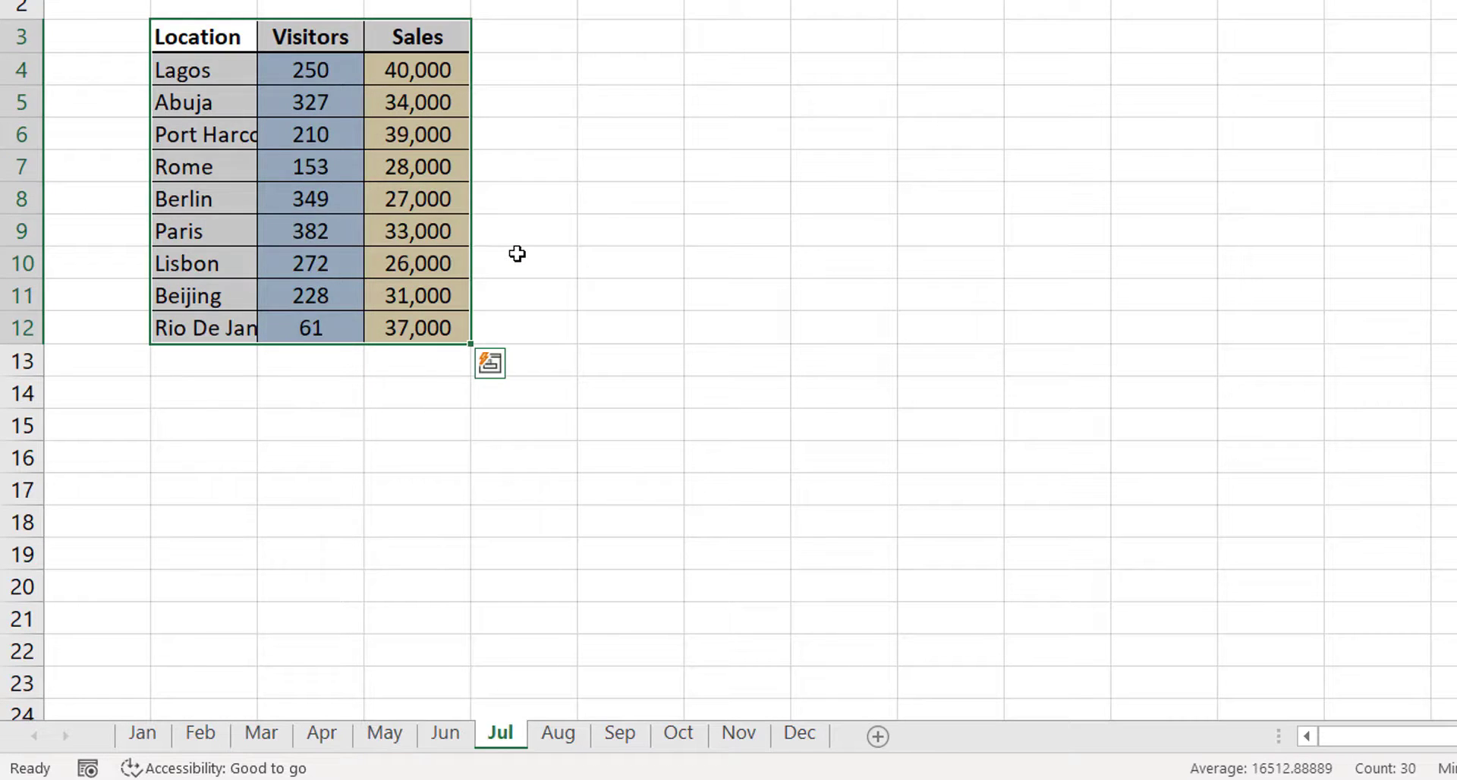
key(ctrl+Page_Down)
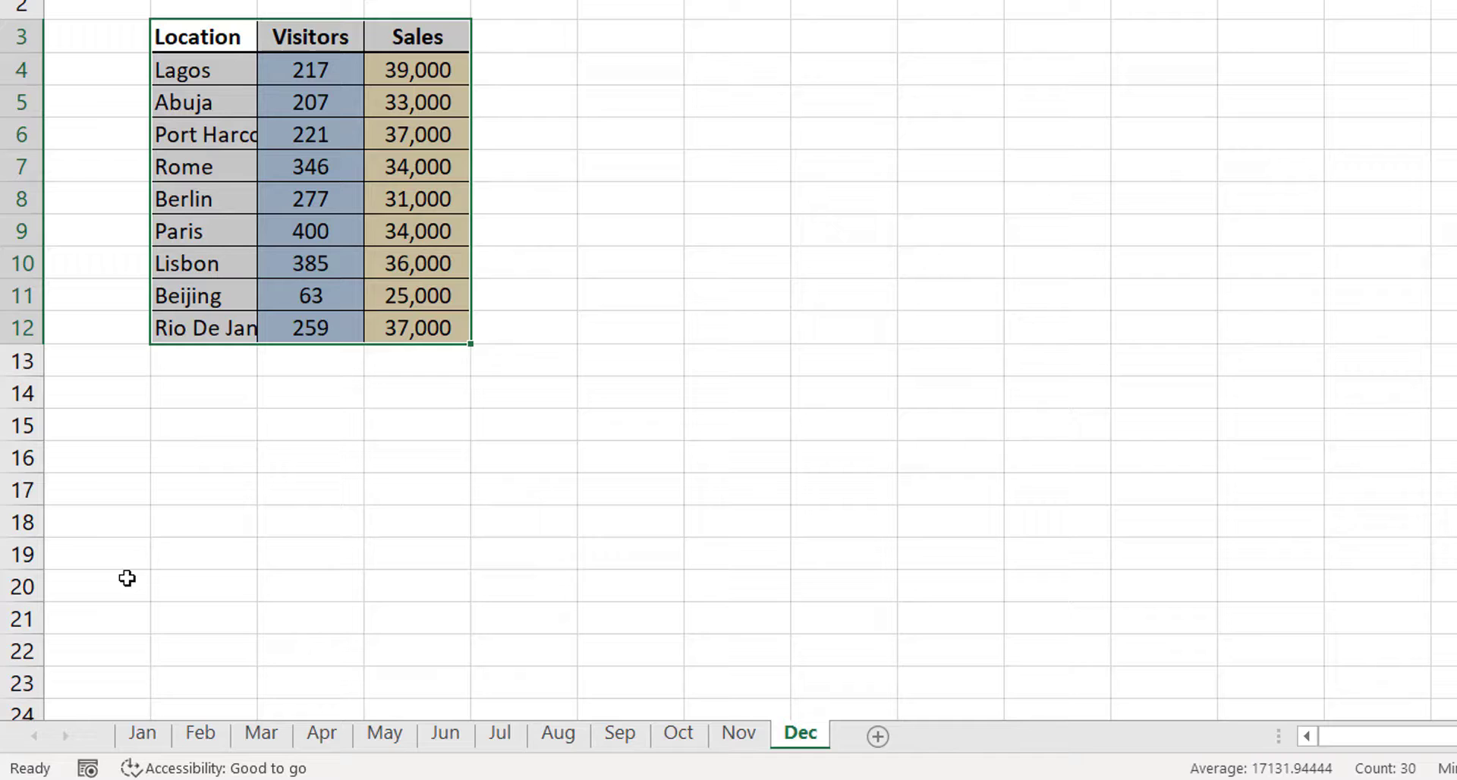
click(147, 734)
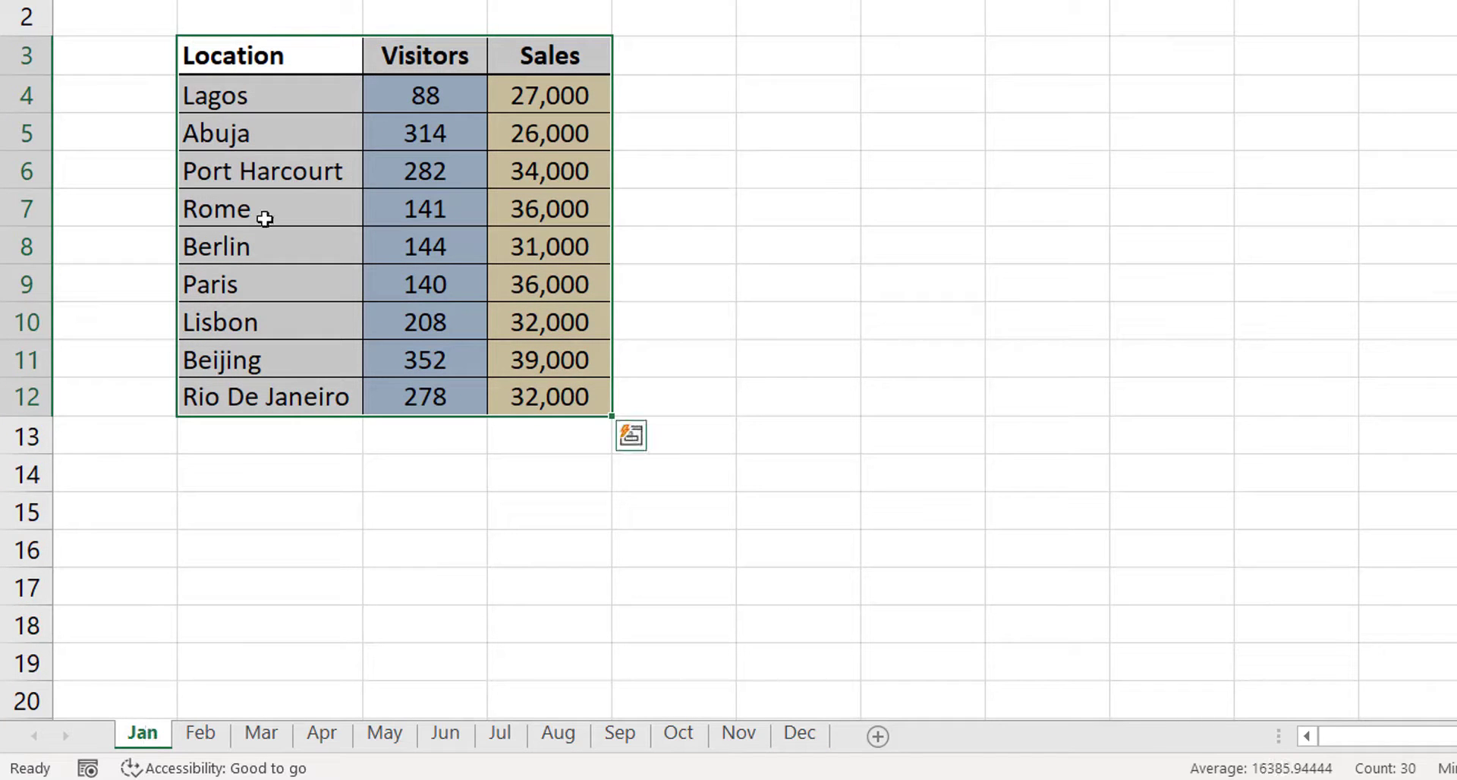
click(309, 175)
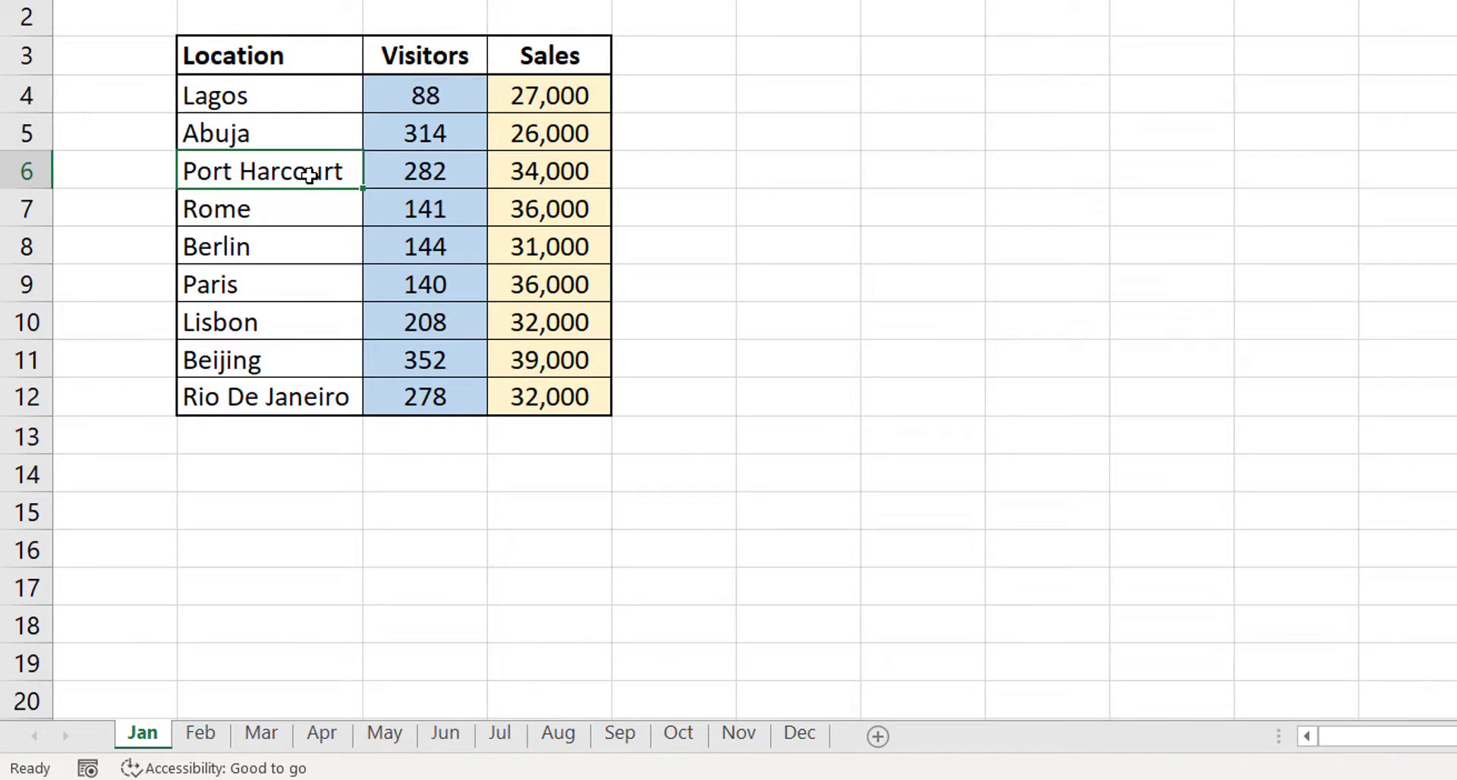